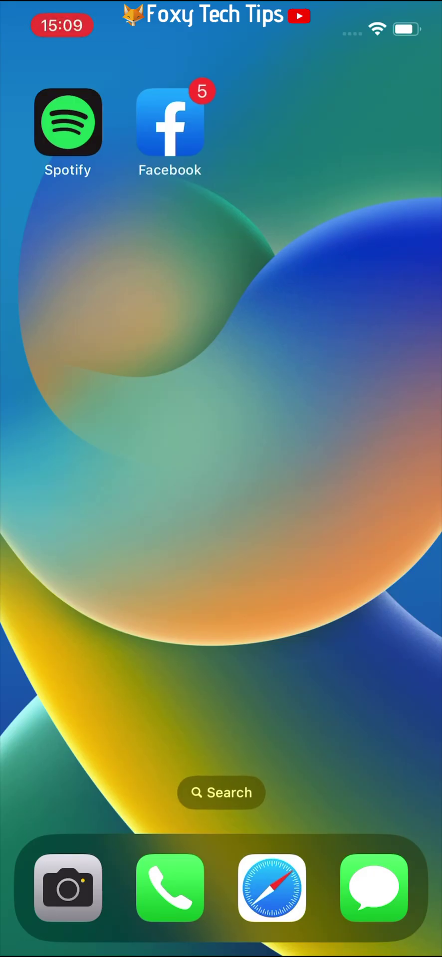
Launch Facebook from the home screen and show its Menu page
{"action": "left_click", "coordinate": [169, 121]}
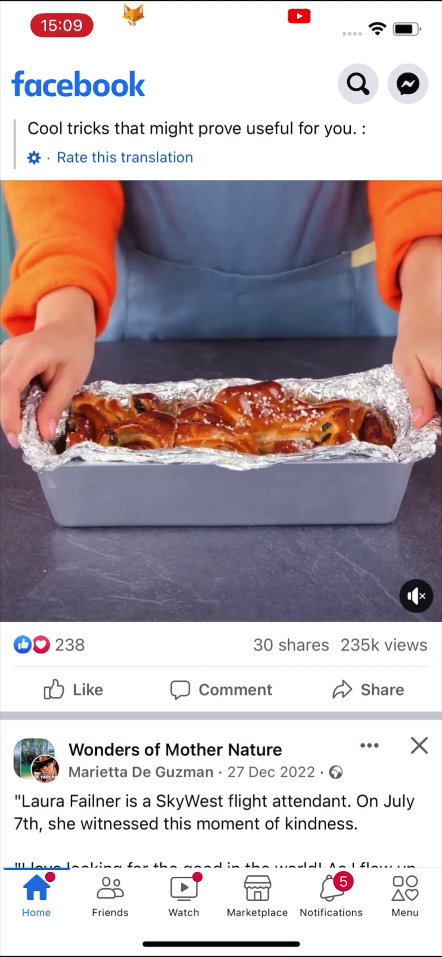
{"action": "left_click", "coordinate": [404, 895]}
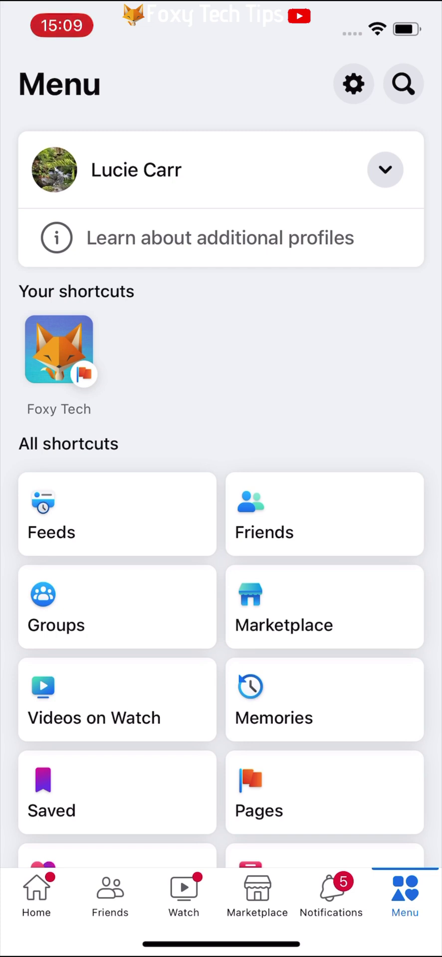
Go to Settings & privacy and pick Active Status under Audience and visibility
{"action": "left_click", "coordinate": [352, 84]}
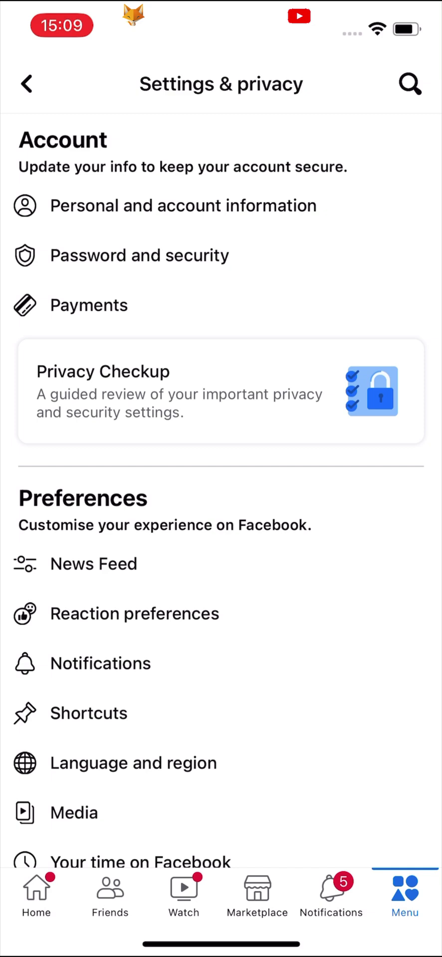
{"action": "scroll", "coordinate": [221, 524], "scroll_direction": "down", "scroll_amount": 6}
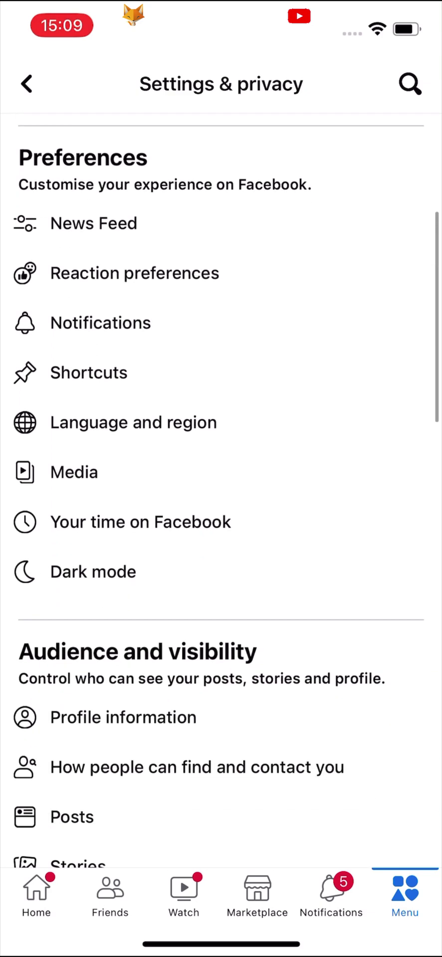
{"action": "scroll", "coordinate": [221, 524], "scroll_direction": "down", "scroll_amount": 5}
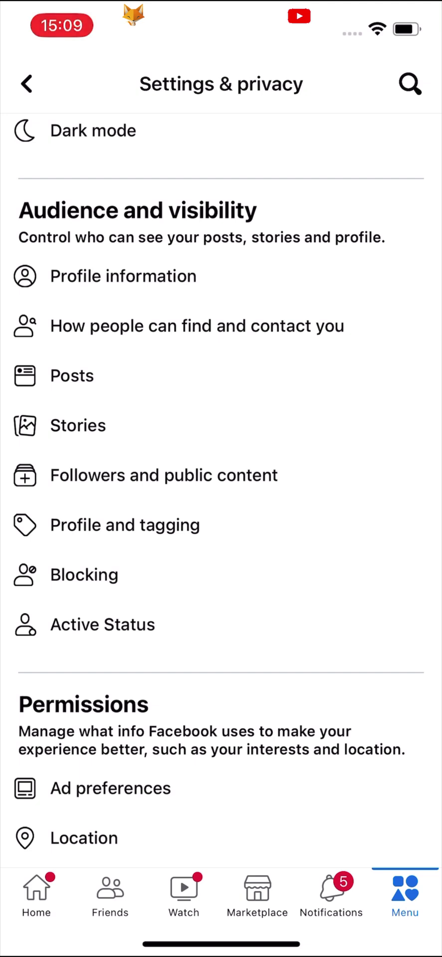
{"action": "left_click", "coordinate": [221, 624]}
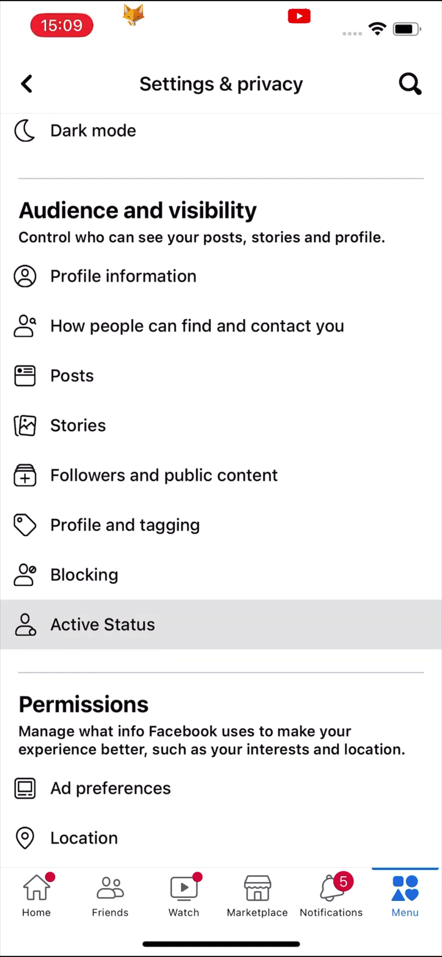
Switch off 'Show when you're active' on the Active Status page and confirm Turn Off
{"action": "left_click", "coordinate": [103, 624]}
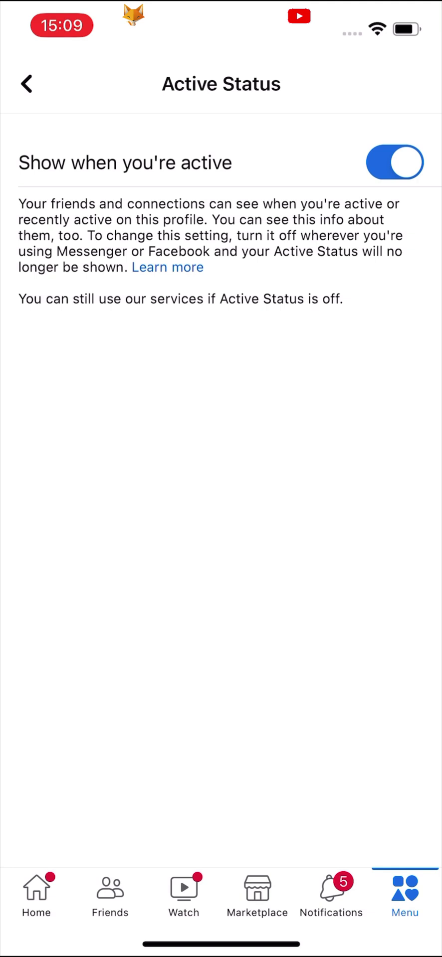
{"action": "left_click", "coordinate": [395, 162]}
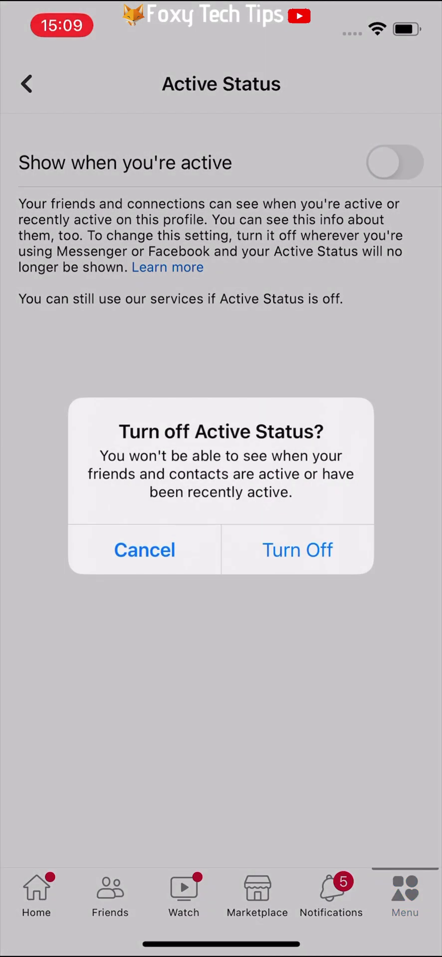
{"action": "left_click", "coordinate": [297, 549]}
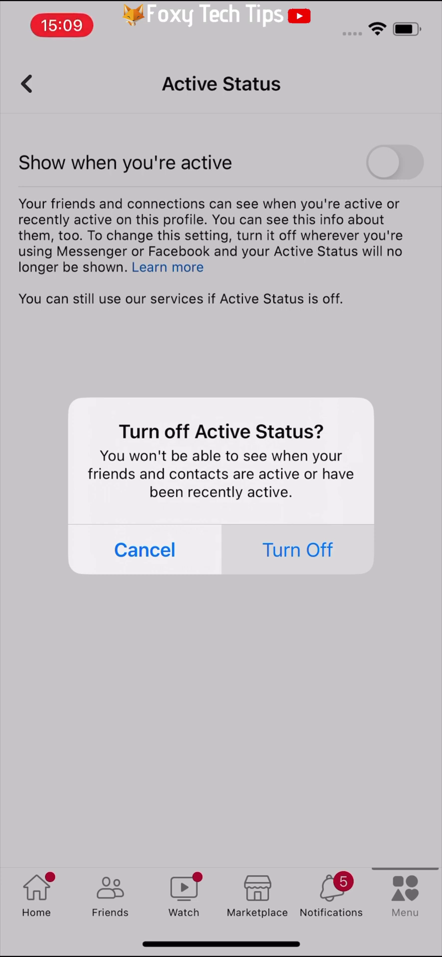